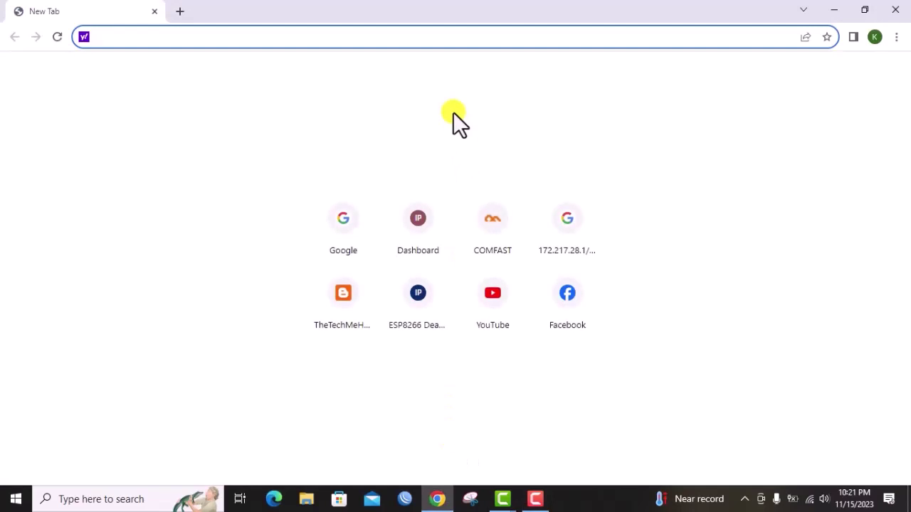
Load 192.168.10.1 and log in to the router admin with the admin password
{"action": "type", "text": "192"}
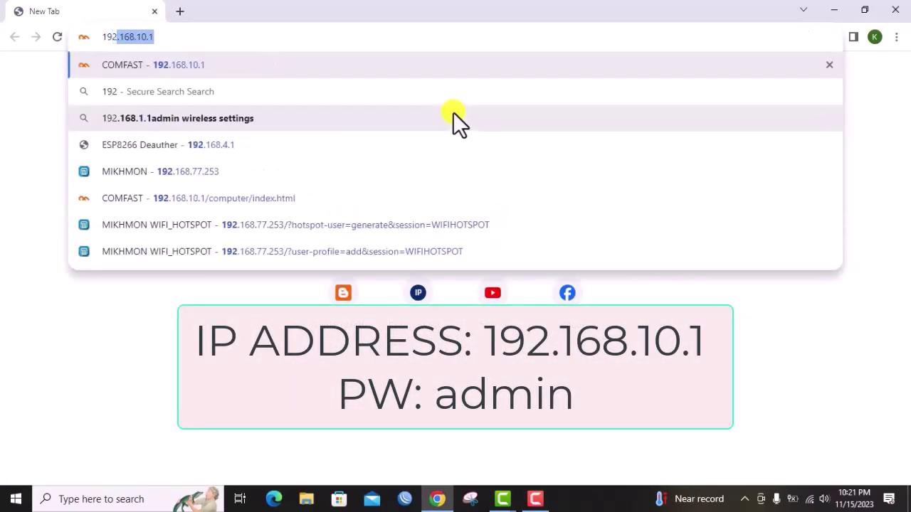
{"action": "type", "text": ".168."}
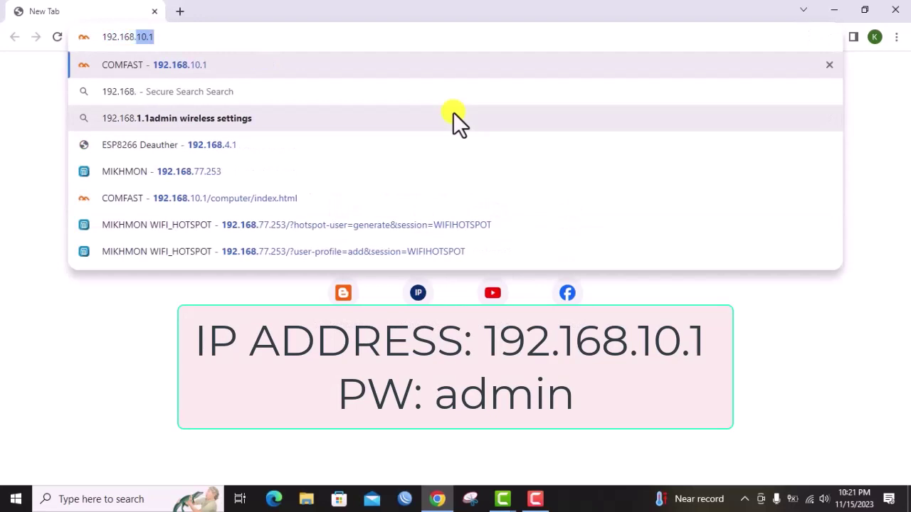
{"action": "type", "text": "10.1"}
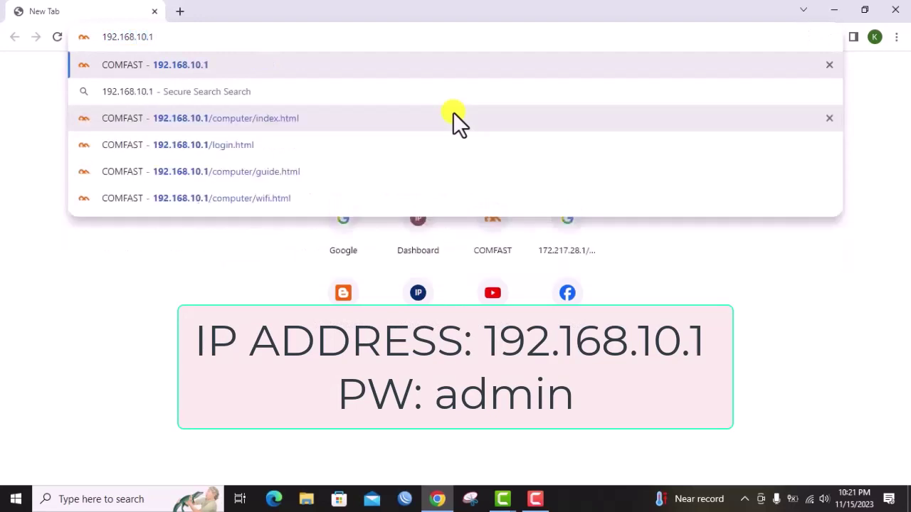
{"action": "key", "text": "Return"}
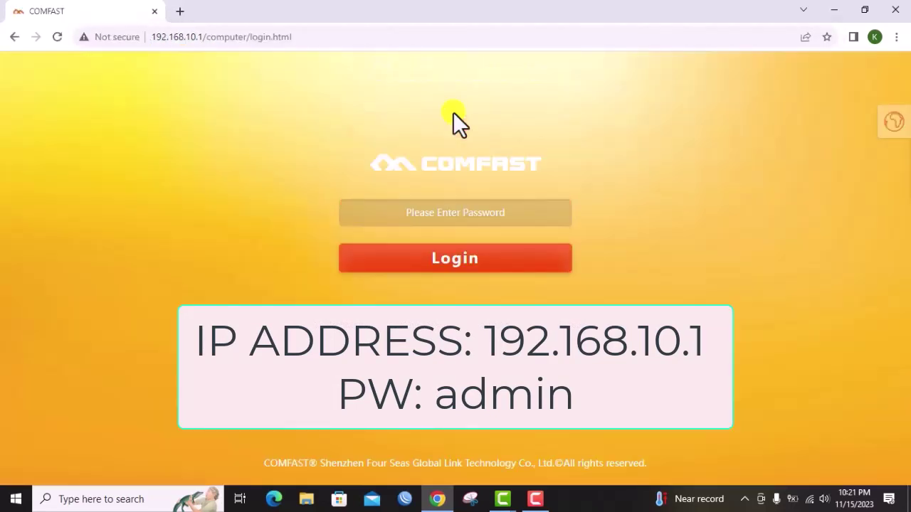
{"action": "left_click", "coordinate": [481, 223]}
{"action": "type", "text": "admin"}
{"action": "key", "text": "Return"}
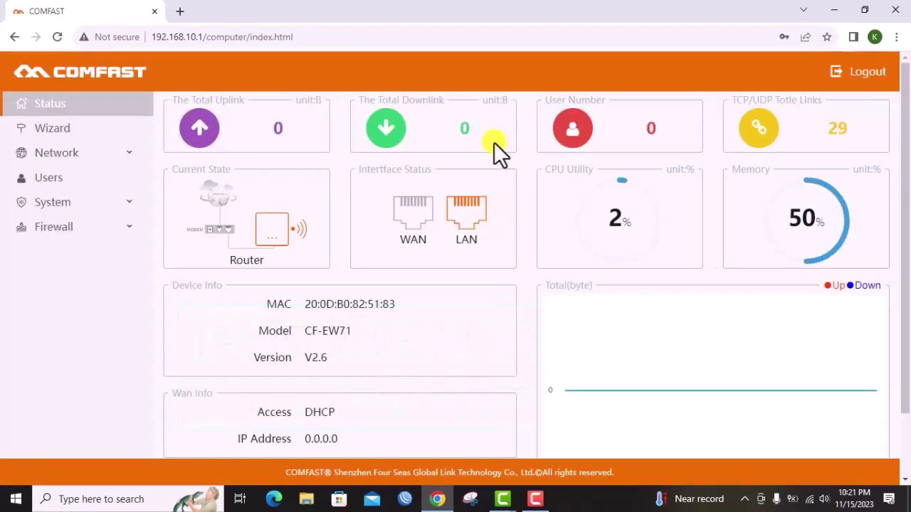
Check the Status page's Device Info shows model CF-EW71, then minimize Chrome
{"action": "left_click", "coordinate": [98, 156]}
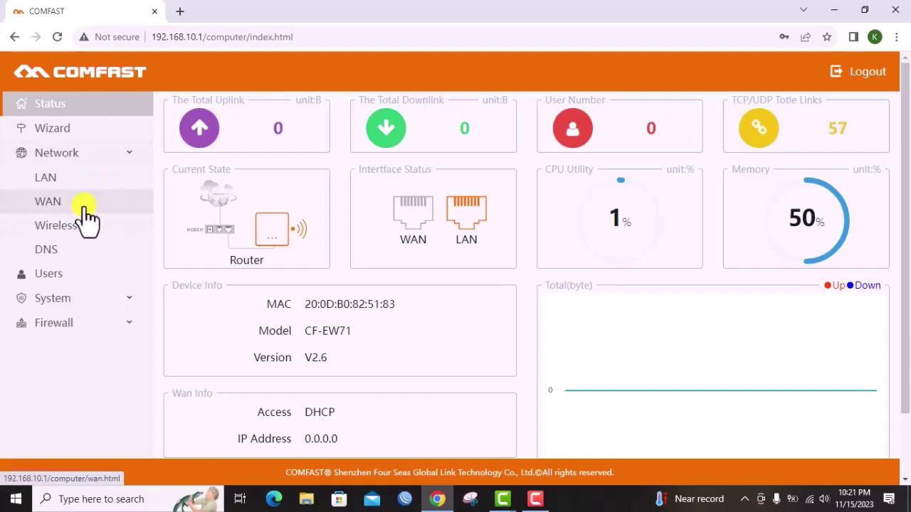
{"action": "left_click", "coordinate": [93, 108]}
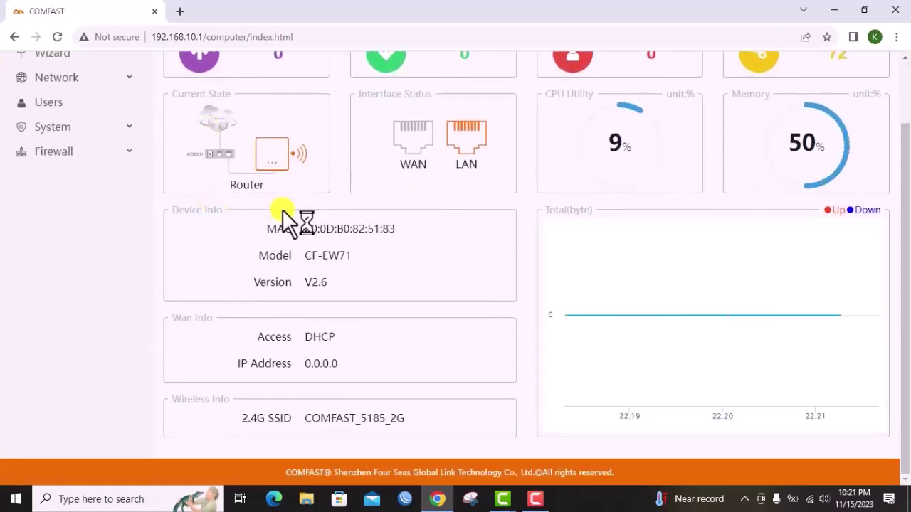
{"action": "scroll", "coordinate": [351, 238], "scroll_direction": "up", "scroll_amount": 1}
{"action": "scroll", "coordinate": [345, 242], "scroll_direction": "down", "scroll_amount": 1}
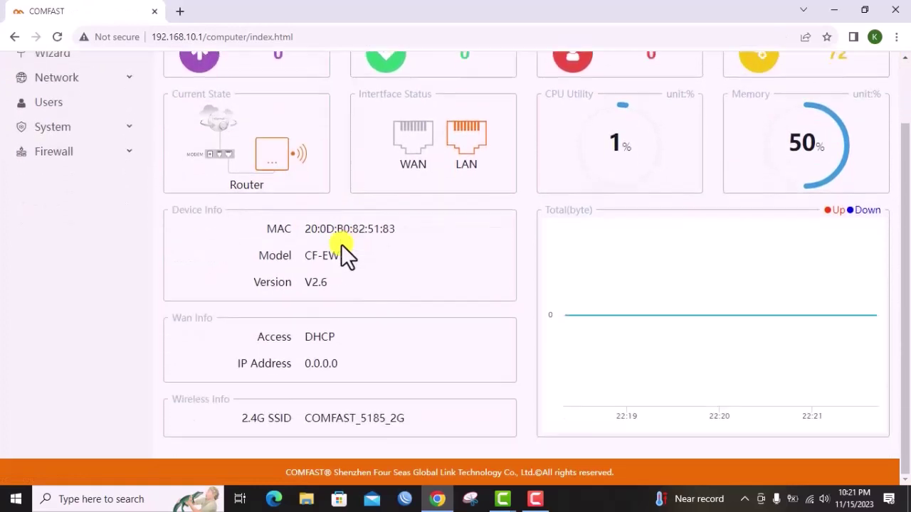
{"action": "left_click_drag", "start_coordinate": [304, 255], "coordinate": [360, 255]}
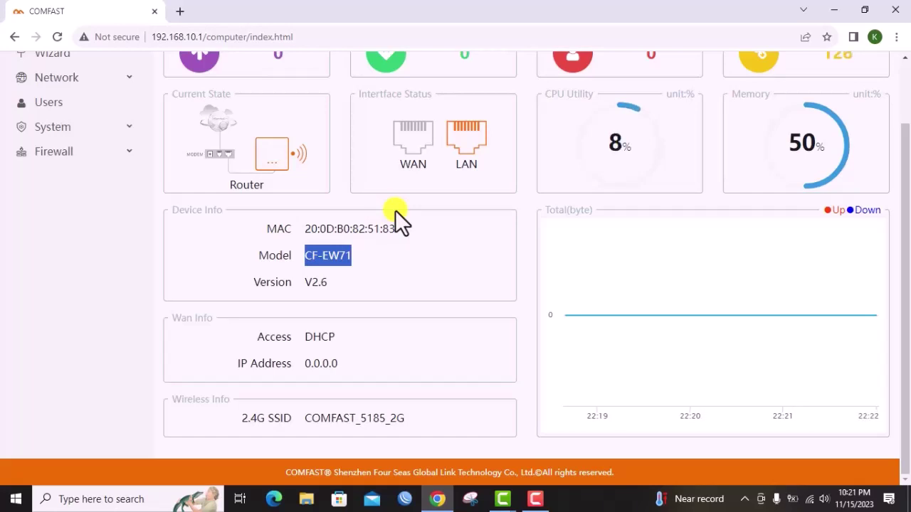
{"action": "scroll", "coordinate": [336, 210], "scroll_direction": "up", "scroll_amount": 2}
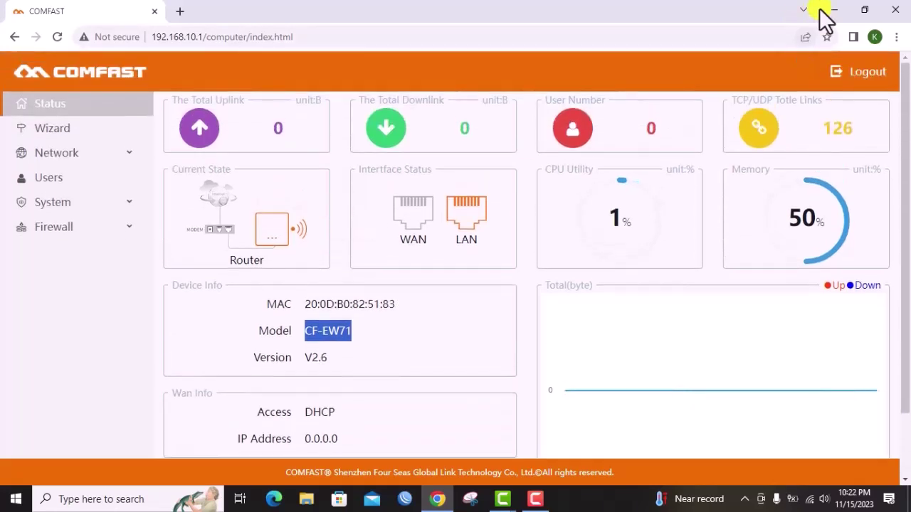
{"action": "left_click", "coordinate": [834, 11]}
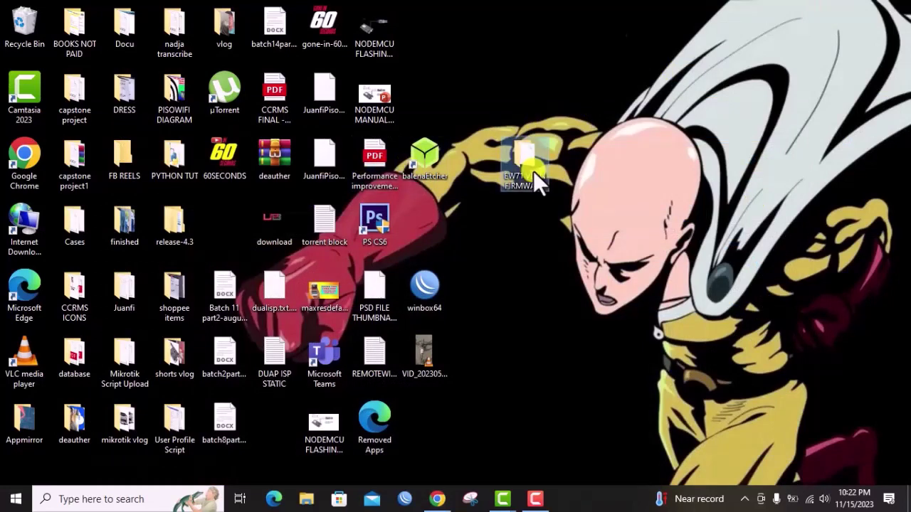
Confirm the EW71 VLAN FIRMWARE folder contains the .bin firmware, then restore Chrome
{"action": "double_click", "coordinate": [527, 172]}
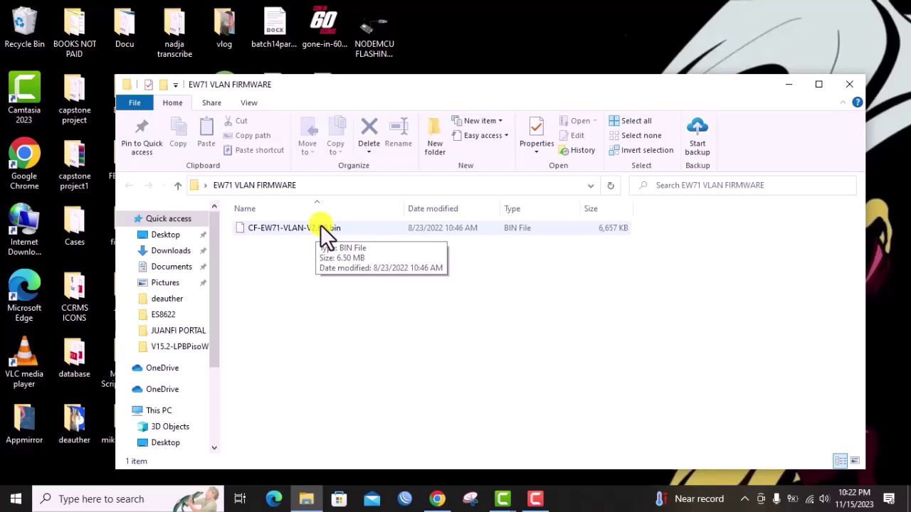
{"action": "left_click", "coordinate": [786, 84]}
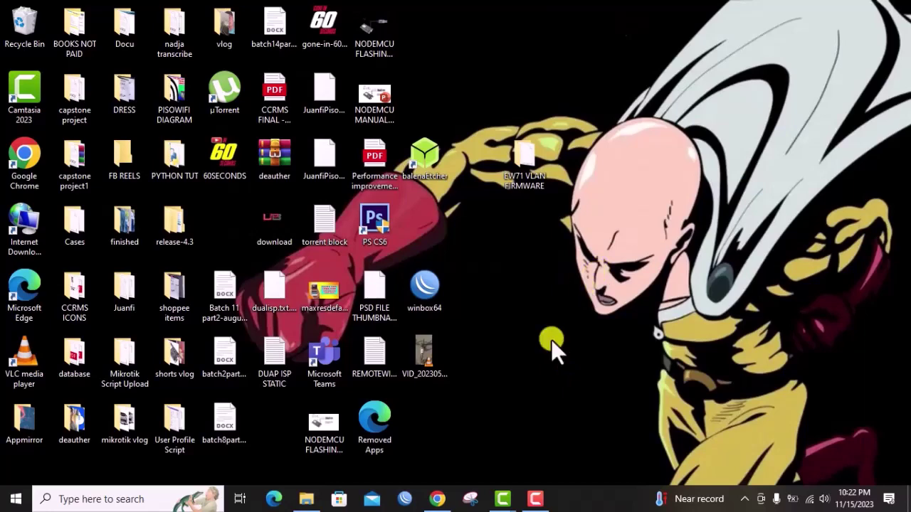
{"action": "left_click", "coordinate": [435, 496]}
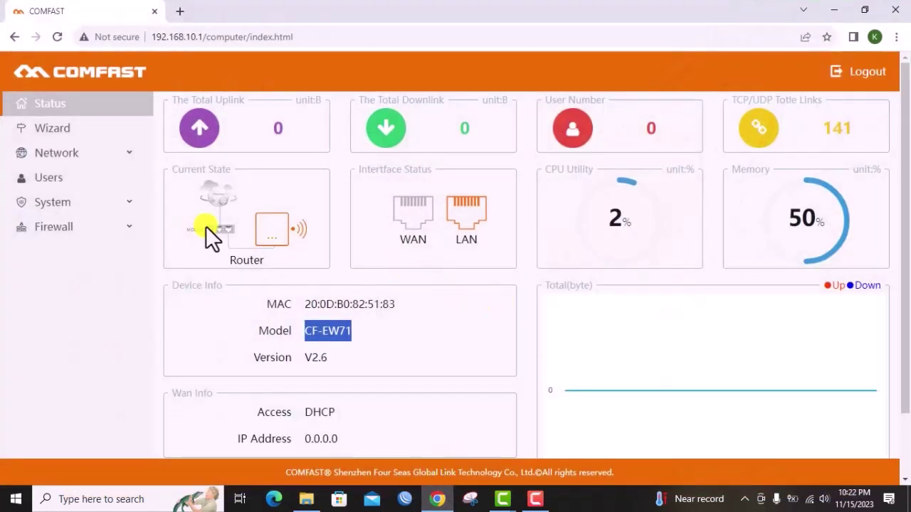
Go to the System > Upgrade firmware page
{"action": "left_click", "coordinate": [106, 201]}
{"action": "scroll", "coordinate": [108, 208], "scroll_direction": "down", "scroll_amount": 1}
{"action": "left_click", "coordinate": [57, 187]}
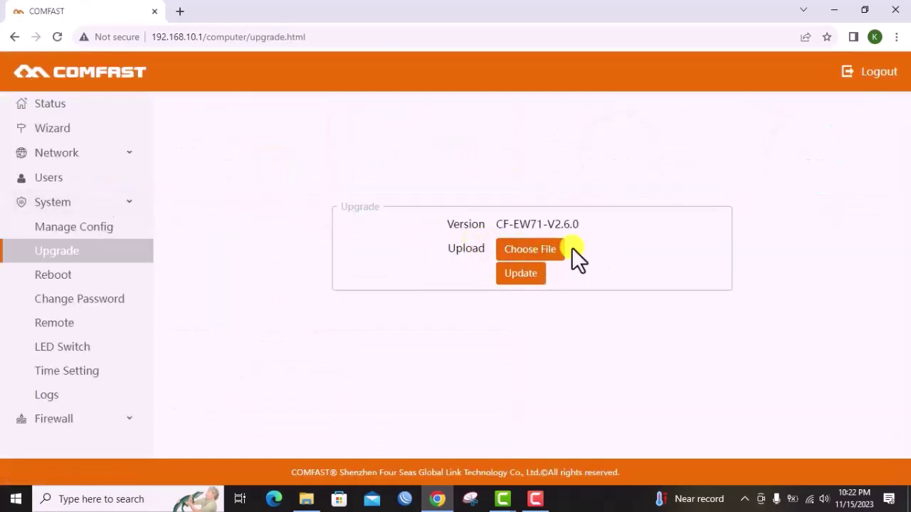
Load CF-EW71-VLAN-V2.6.0.bin from Desktop > EW71 VLAN FIRMWARE and confirm the upgrade
{"action": "left_click", "coordinate": [553, 250]}
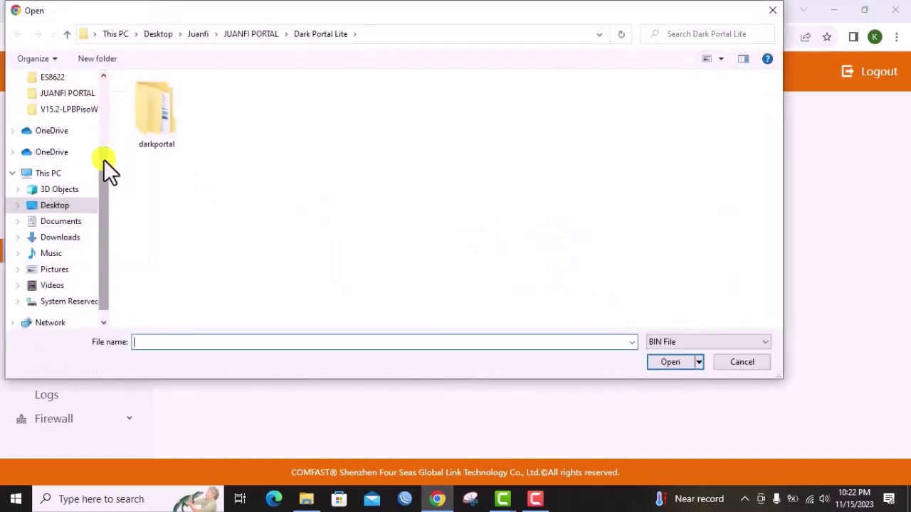
{"action": "left_click_drag", "start_coordinate": [104, 159], "coordinate": [106, 103]}
{"action": "left_click", "coordinate": [61, 80]}
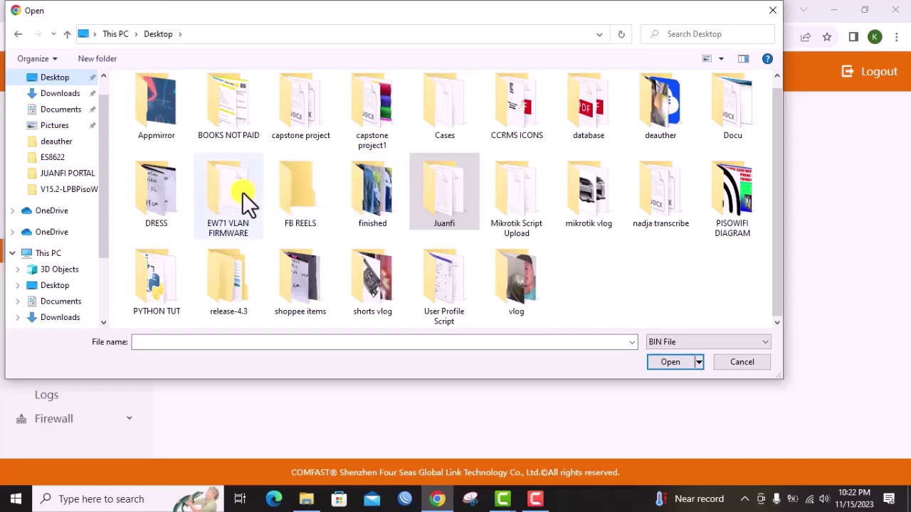
{"action": "double_click", "coordinate": [244, 192]}
{"action": "double_click", "coordinate": [170, 99]}
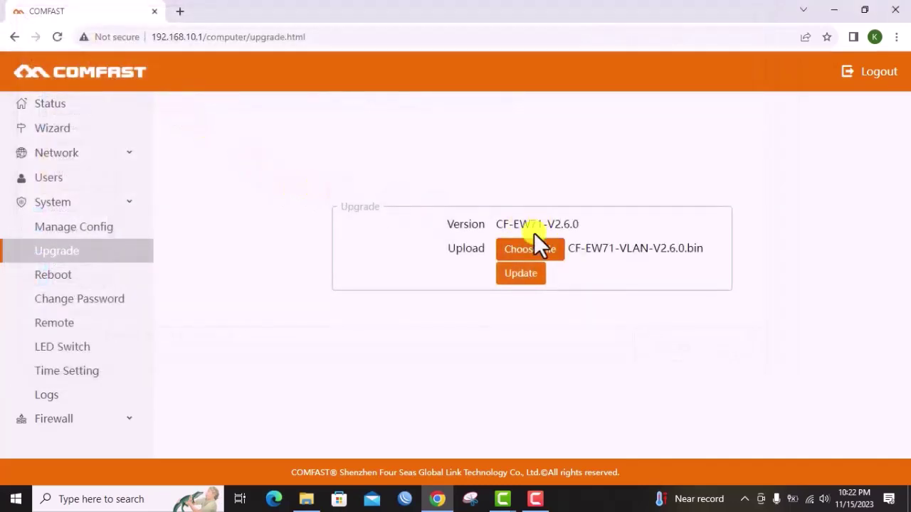
{"action": "left_click", "coordinate": [521, 275]}
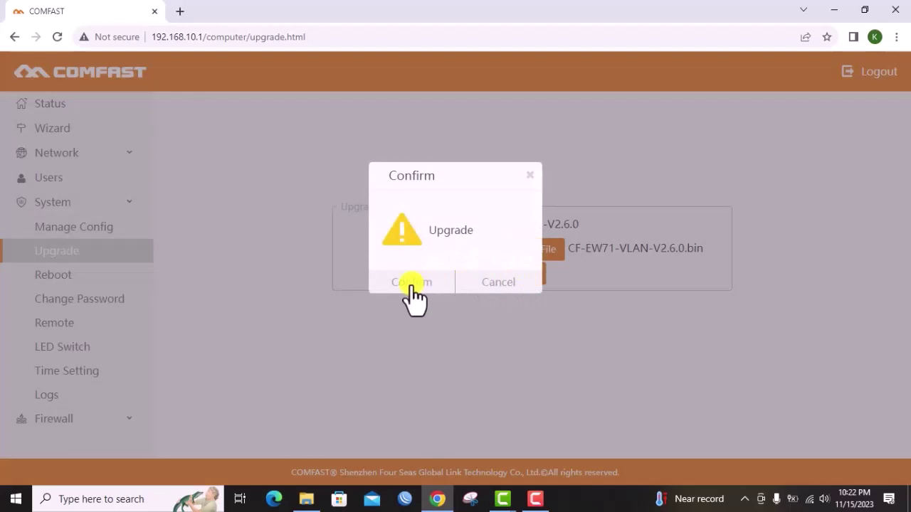
{"action": "left_click", "coordinate": [411, 284]}
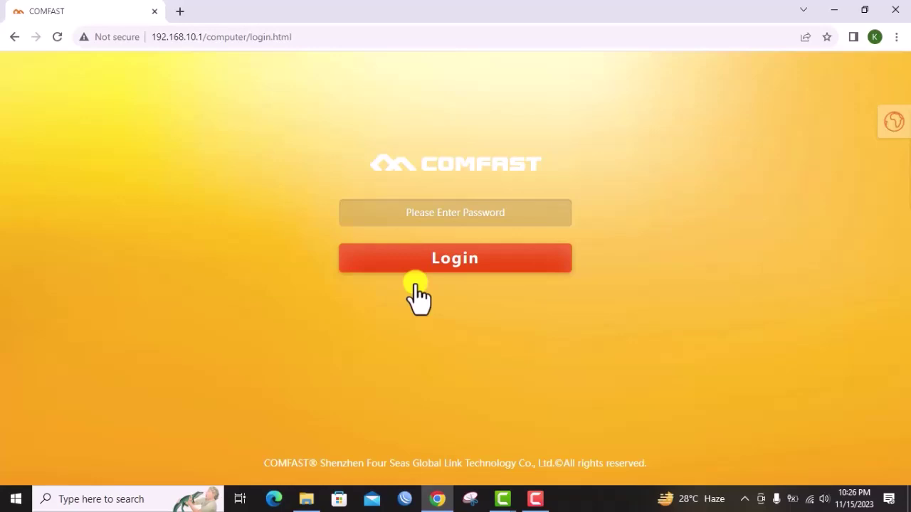
Log back in with the admin password and go to Network > VLAN
{"action": "left_click", "coordinate": [427, 209]}
{"action": "type", "text": "admin"}
{"action": "key", "text": "Return"}
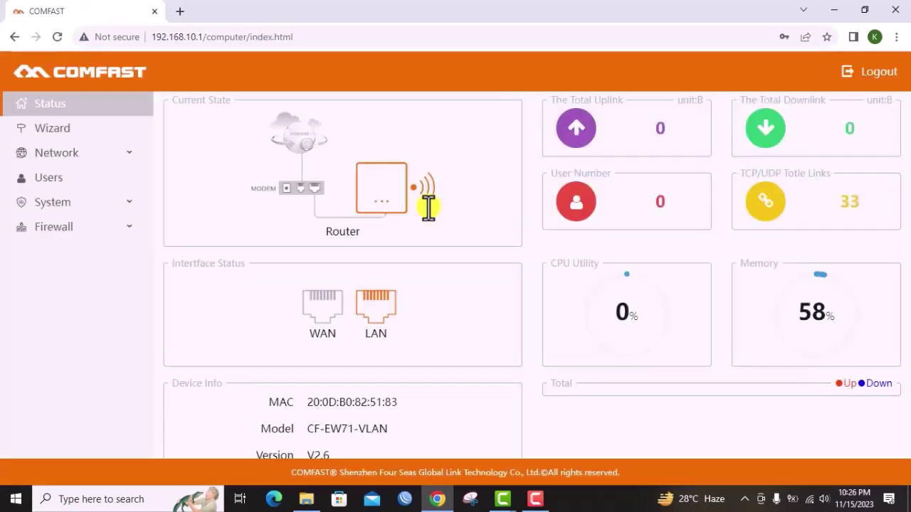
{"action": "left_click", "coordinate": [107, 155]}
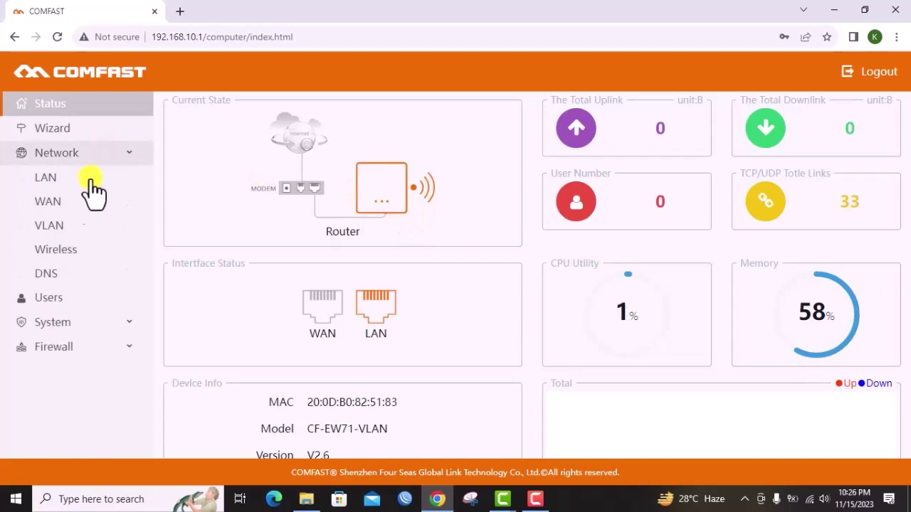
{"action": "left_click", "coordinate": [62, 226]}
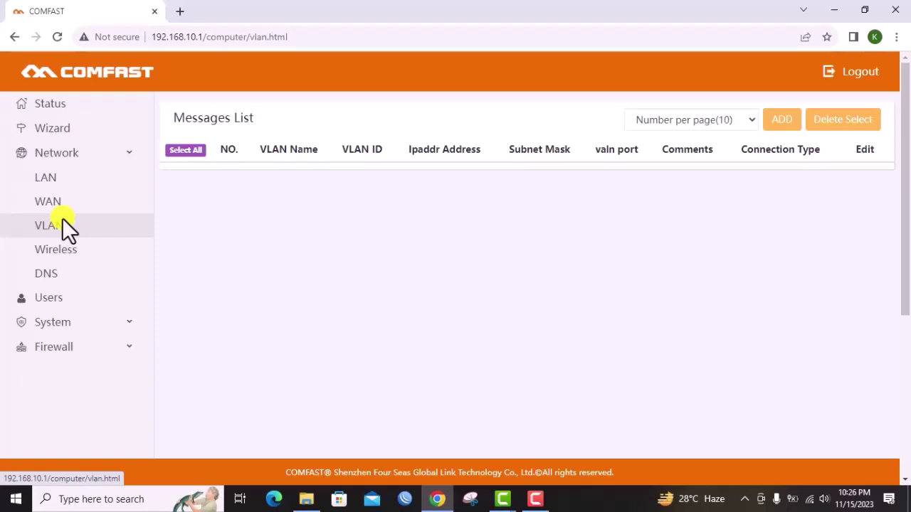
Start a new VLAN entry with Connection Type set to Unmanaged
{"action": "left_click", "coordinate": [62, 222]}
{"action": "double_click", "coordinate": [92, 167]}
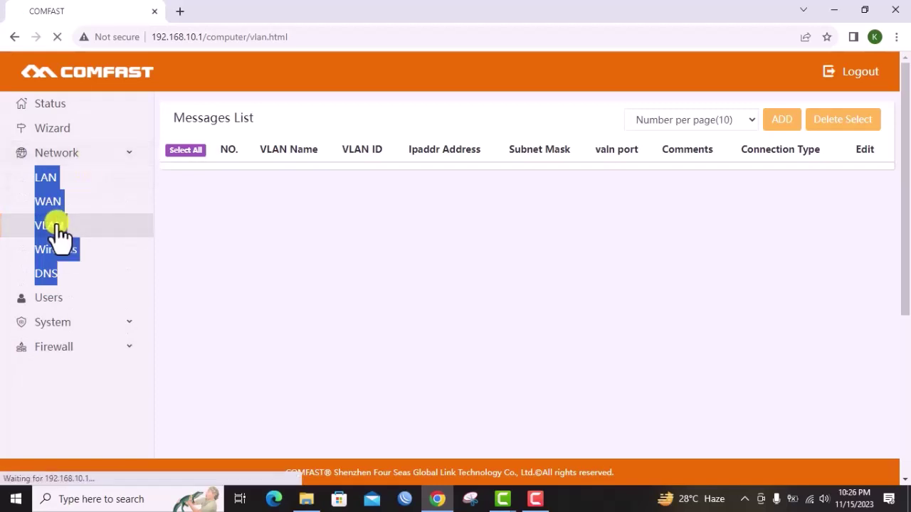
{"action": "left_click", "coordinate": [57, 226]}
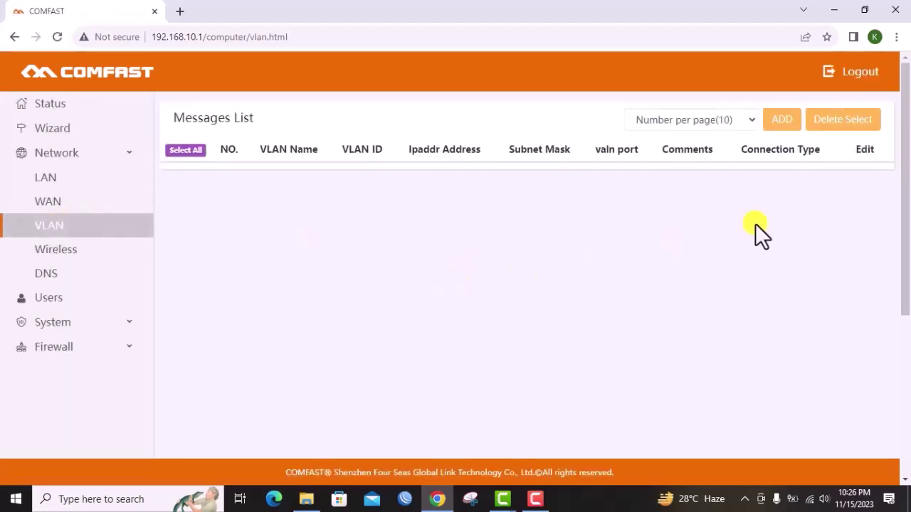
{"action": "left_click", "coordinate": [782, 125]}
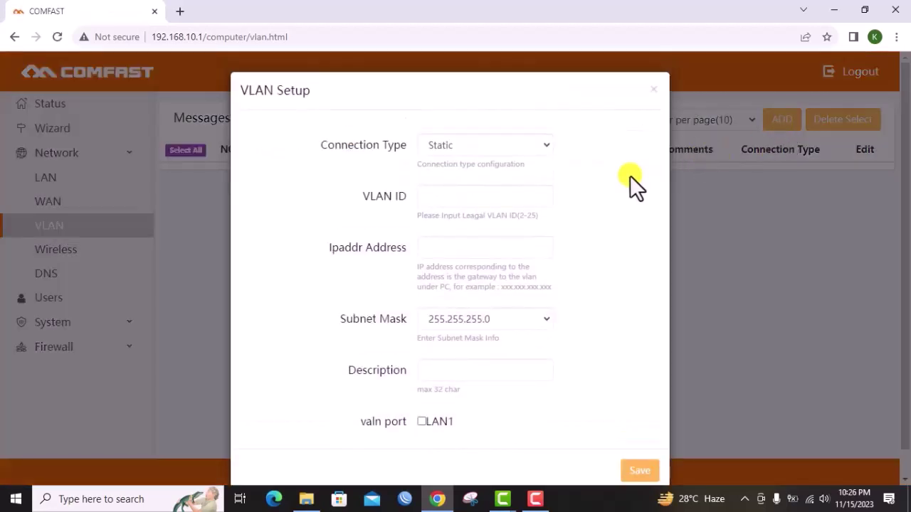
{"action": "left_click", "coordinate": [512, 144]}
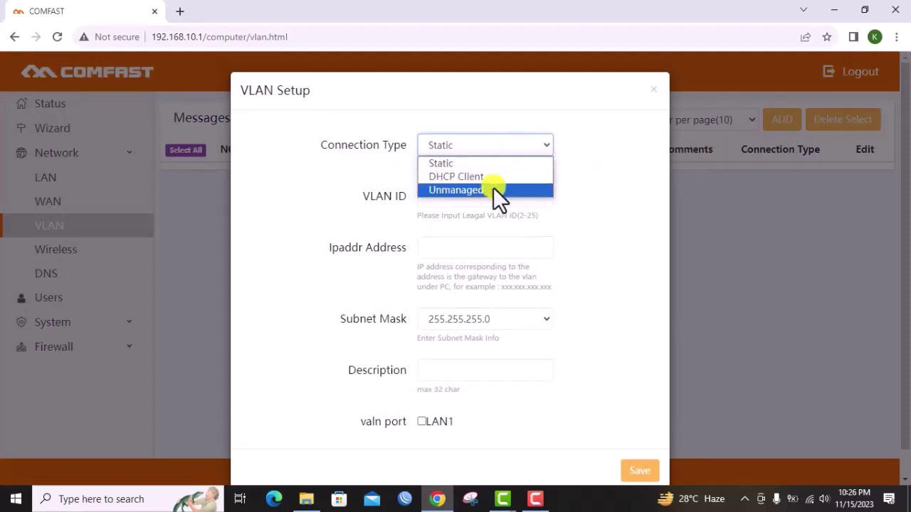
{"action": "left_click", "coordinate": [493, 188]}
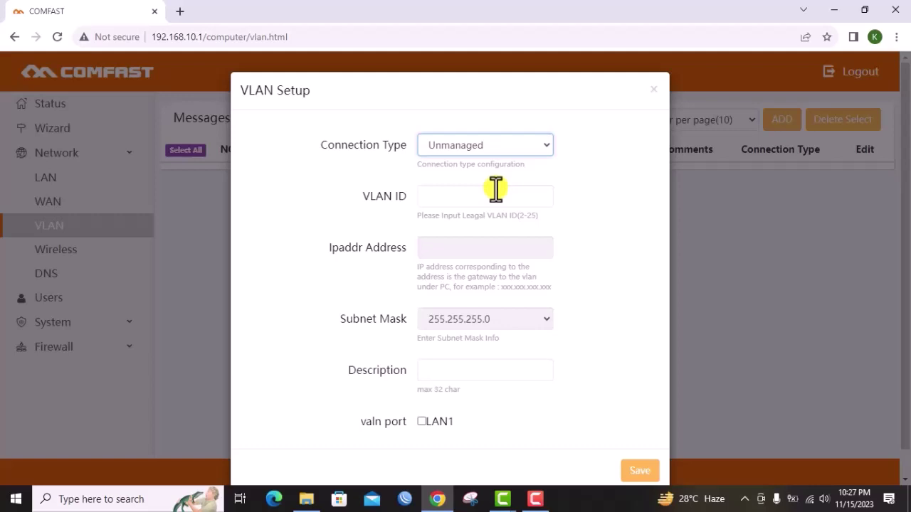
Give it VLAN ID 22, description VLAN22, port LAN1, and save
{"action": "left_click", "coordinate": [496, 189]}
{"action": "type", "text": "22"}
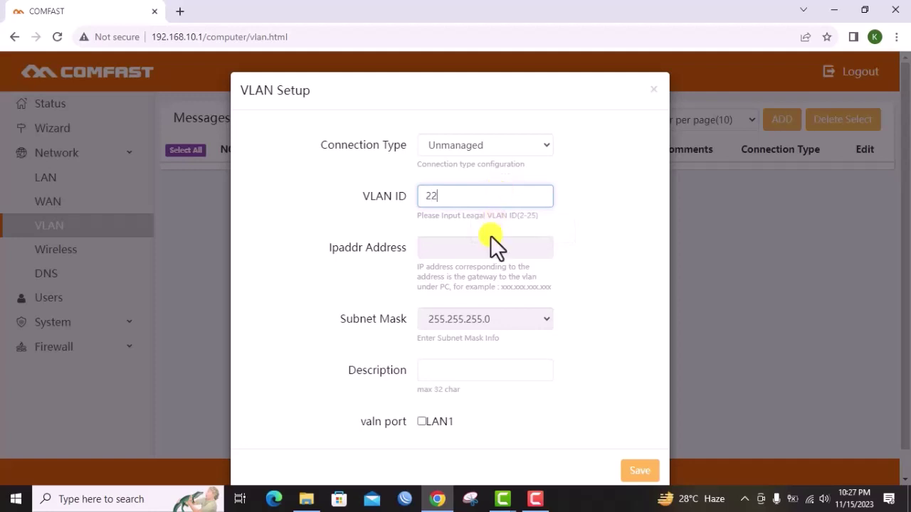
{"action": "left_click", "coordinate": [491, 369]}
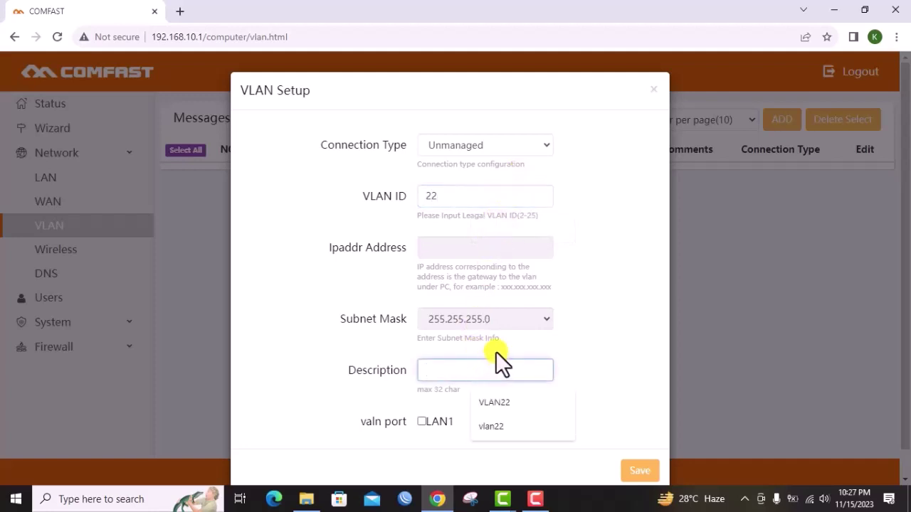
{"action": "type", "text": "VLAN22"}
{"action": "scroll", "coordinate": [534, 343], "scroll_direction": "down", "scroll_amount": 1}
{"action": "left_click", "coordinate": [596, 309]}
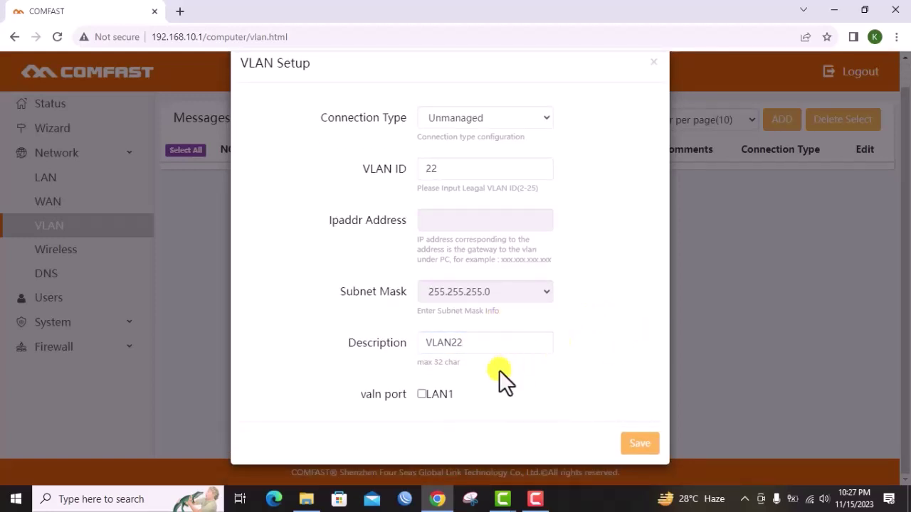
{"action": "left_click", "coordinate": [639, 443]}
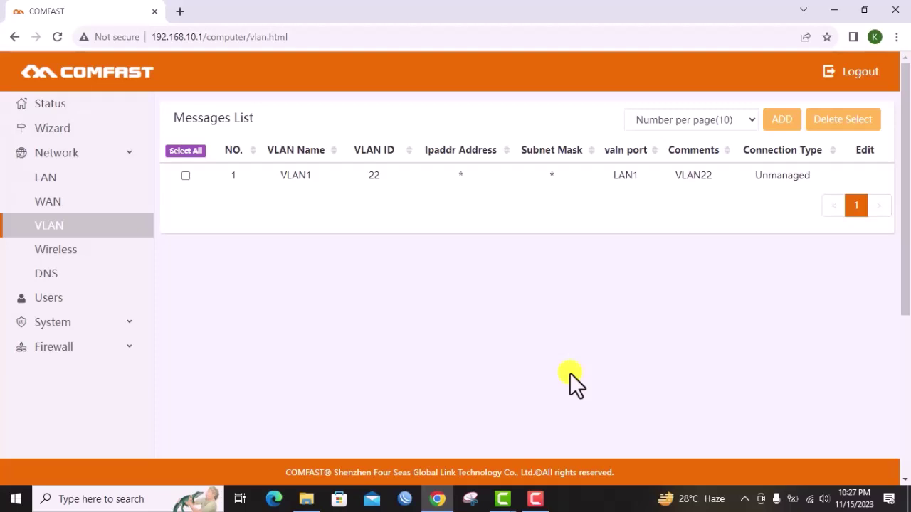
On the Wireless page, rename the first 2.4G SSID to PISOWIFI EW71
{"action": "left_click", "coordinate": [67, 251]}
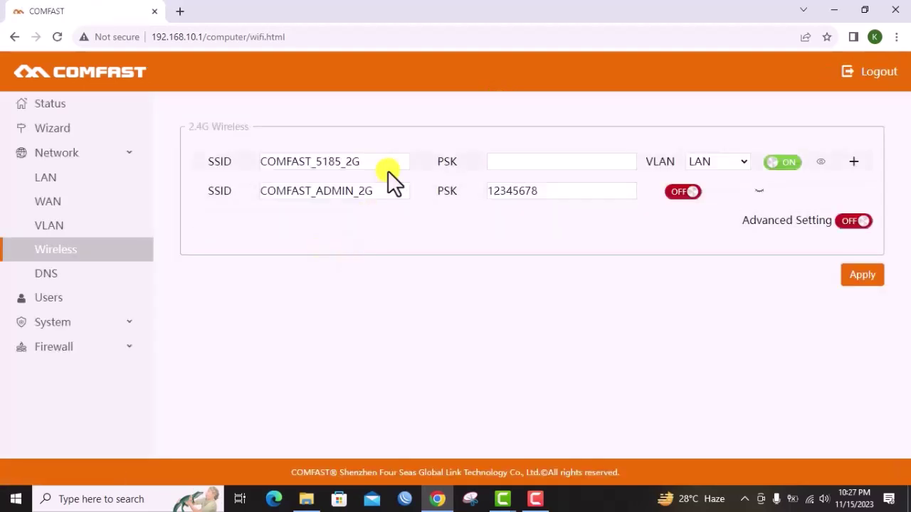
{"action": "double_click", "coordinate": [321, 162]}
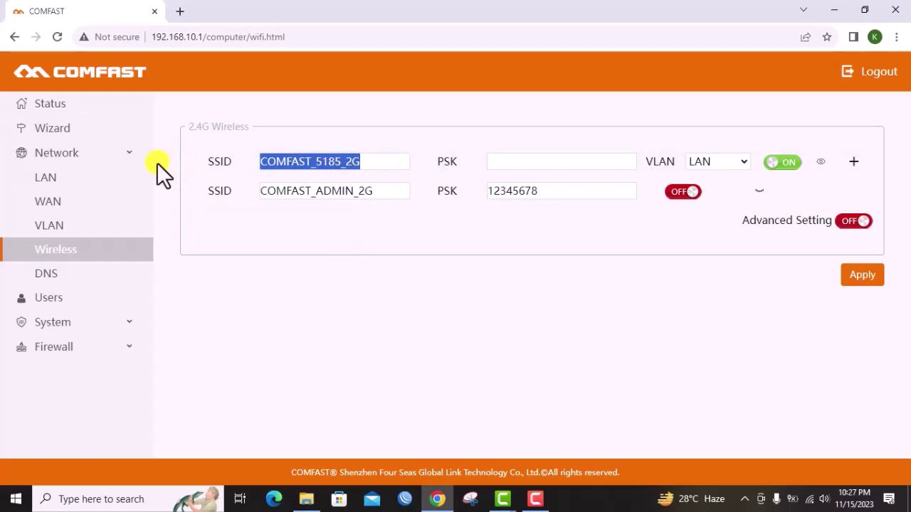
{"action": "type", "text": "pisow"}
{"action": "key", "text": "BackSpace"}
{"action": "key", "text": "BackSpace"}
{"action": "key", "text": "BackSpace"}
{"action": "key", "text": "BackSpace"}
{"action": "key", "text": "BackSpace"}
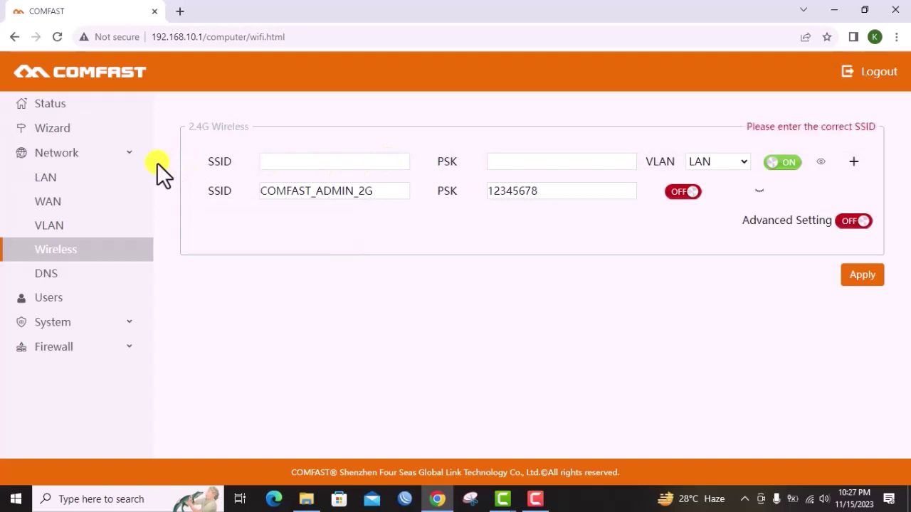
{"action": "type", "text": "PISOWIFI EW71"}
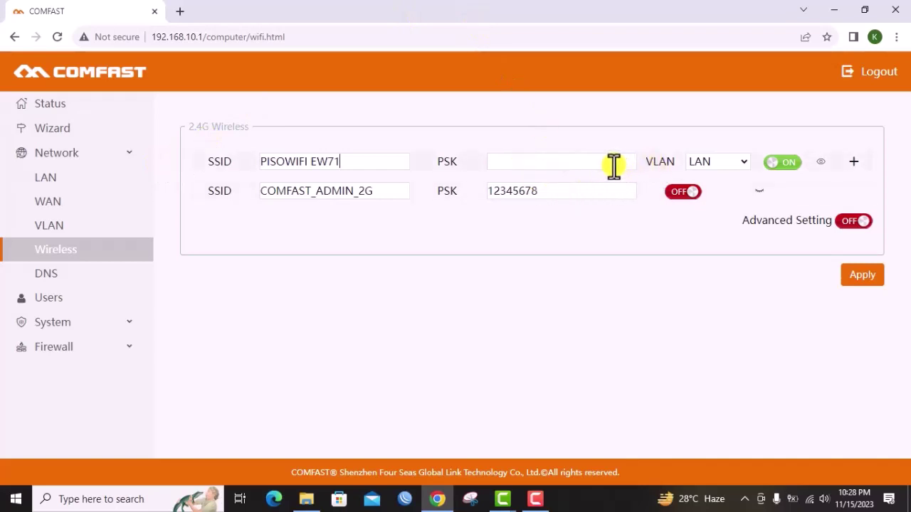
Map that SSID to VLAN1 and switch Advanced Setting on
{"action": "left_click", "coordinate": [716, 161]}
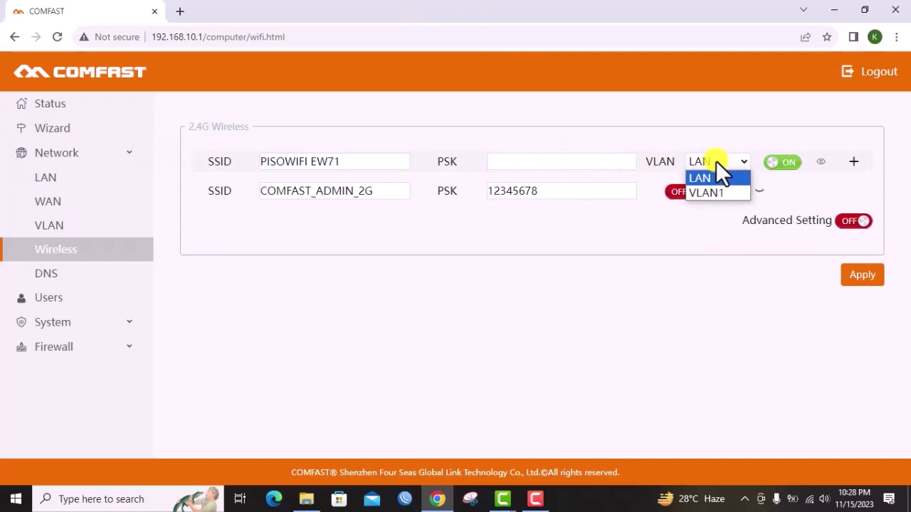
{"action": "left_click", "coordinate": [712, 192]}
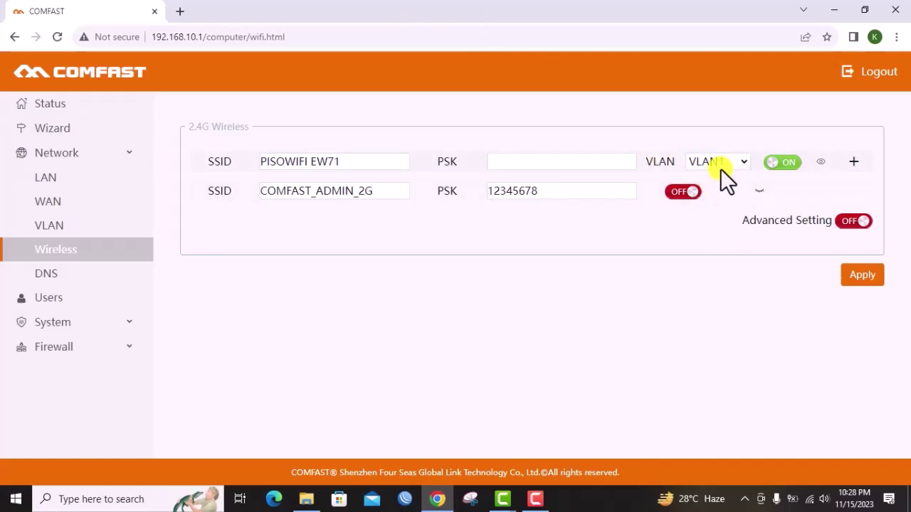
{"action": "left_click", "coordinate": [848, 224]}
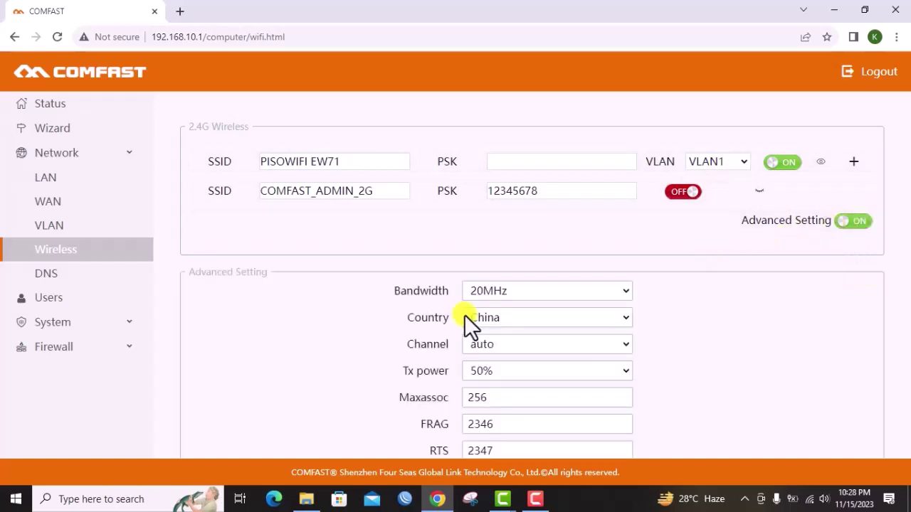
{"action": "scroll", "coordinate": [491, 311], "scroll_direction": "down", "scroll_amount": 3}
Choose channel 1-2412MHz, switch Isolate on, and apply the 2.4G wireless changes
{"action": "scroll", "coordinate": [494, 305], "scroll_direction": "up", "scroll_amount": 2}
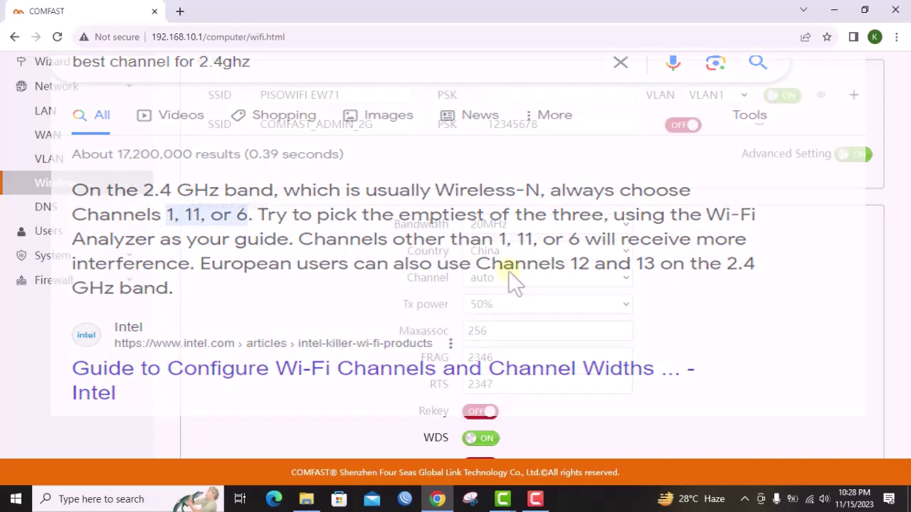
{"action": "left_click", "coordinate": [509, 273]}
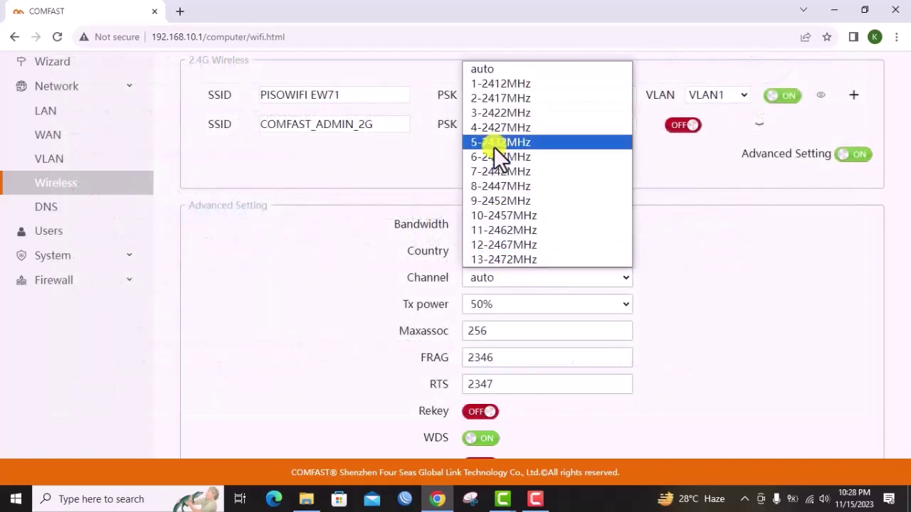
{"action": "left_click", "coordinate": [505, 78]}
{"action": "scroll", "coordinate": [558, 211], "scroll_direction": "down", "scroll_amount": 2}
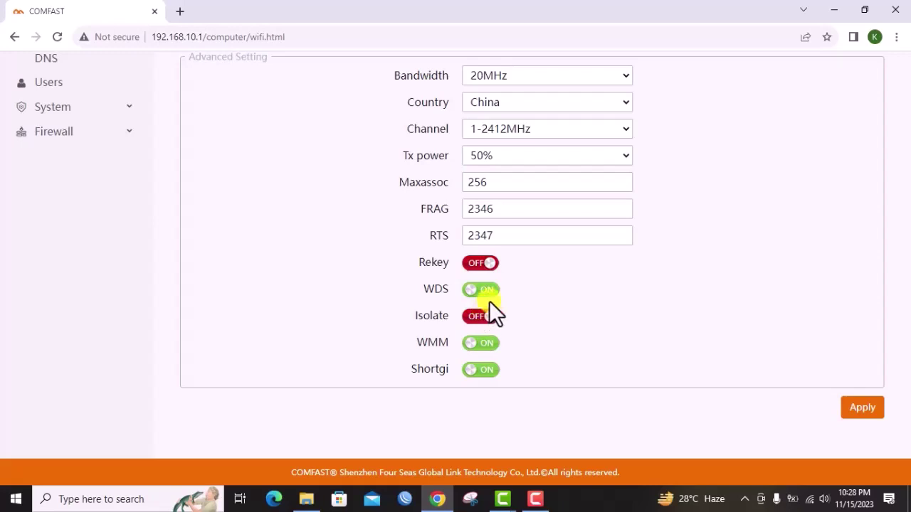
{"action": "left_click", "coordinate": [480, 320]}
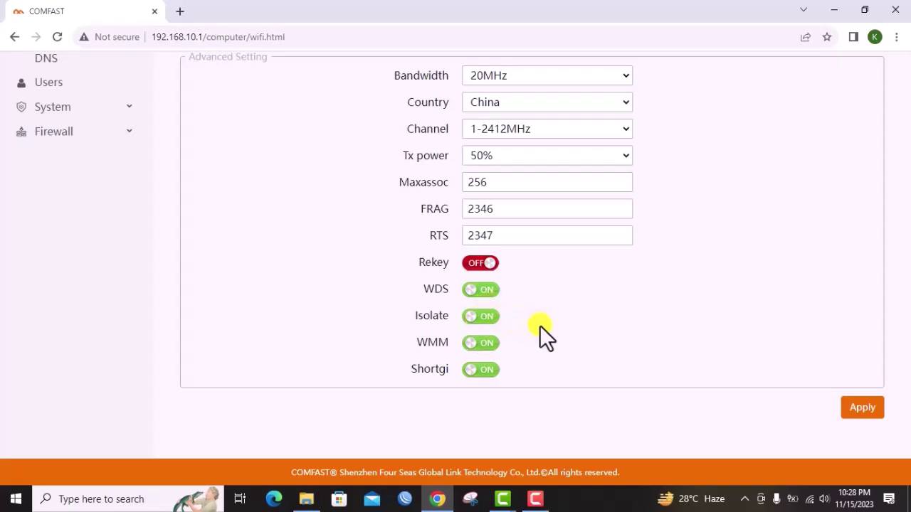
{"action": "left_click", "coordinate": [854, 409]}
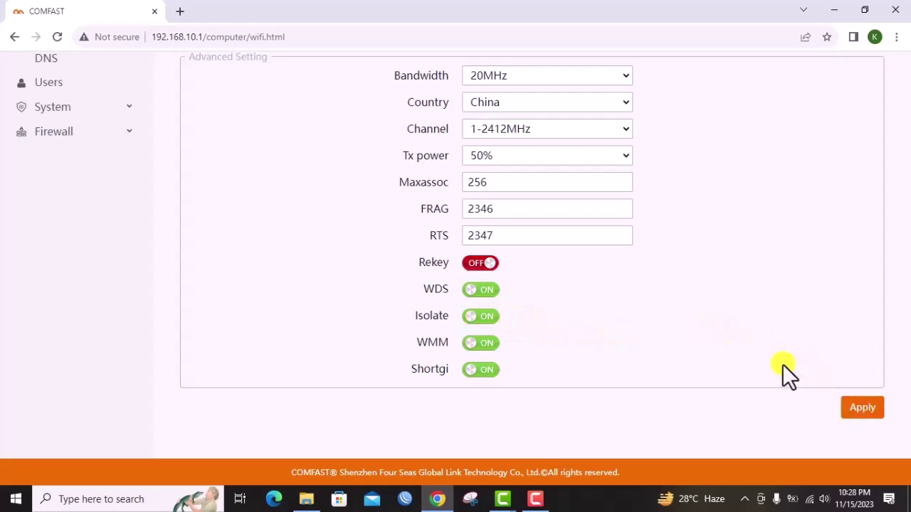